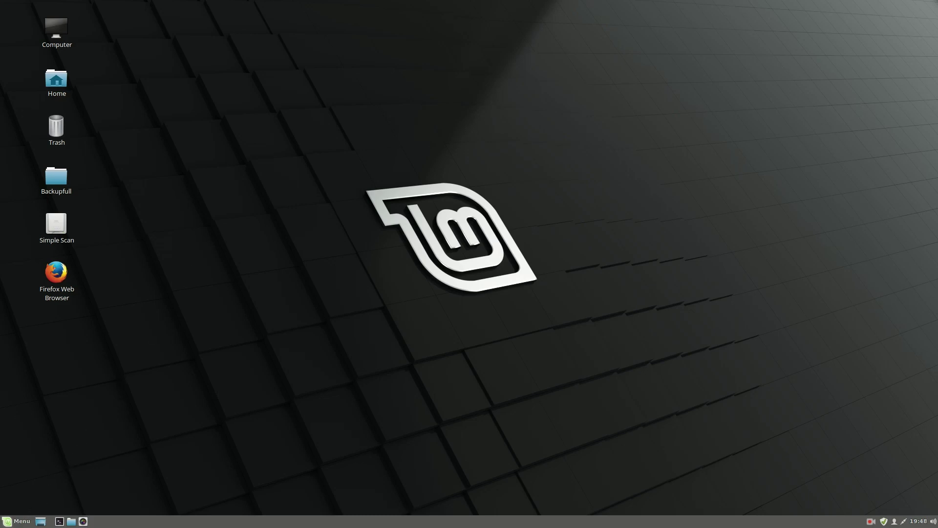
# - Open System Info from the launcher search, then close its window
pyautogui.click(8, 522)
pyautogui.write('system info')
pyautogui.press('Return')
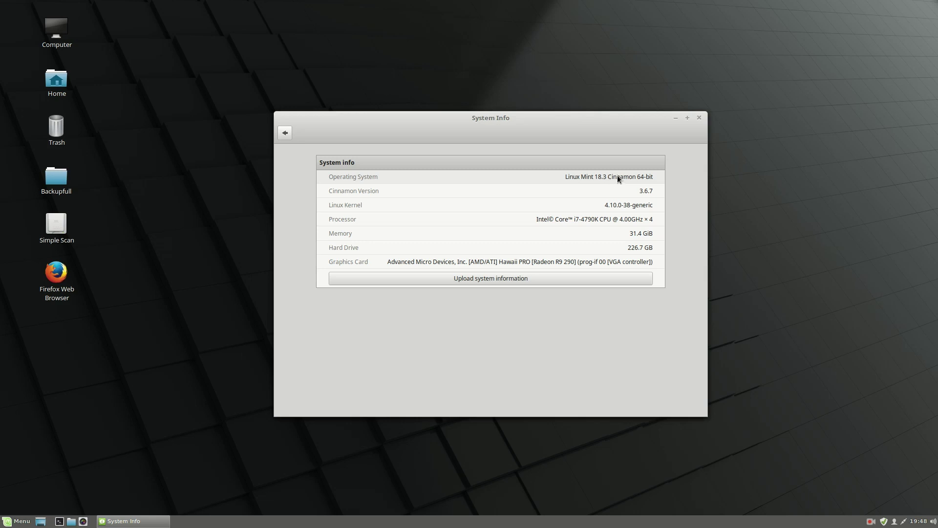
pyautogui.click(701, 118)
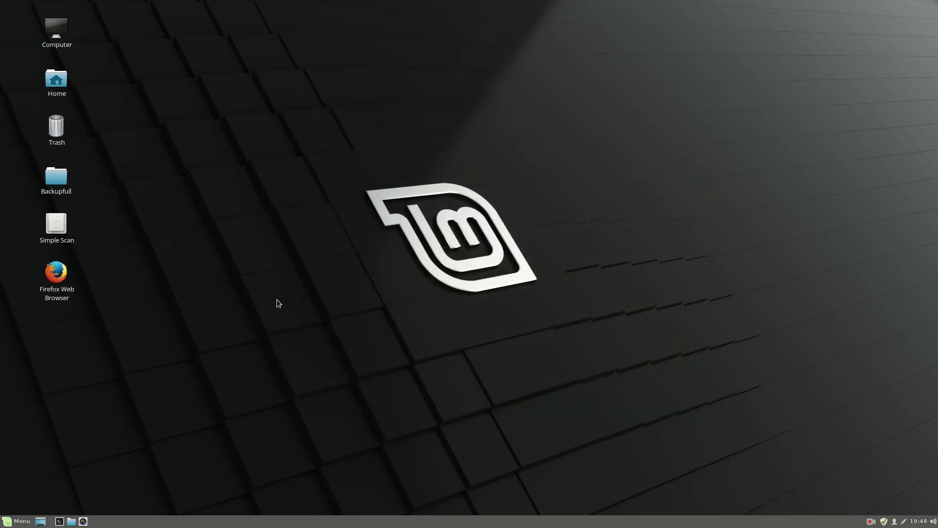
# - Launch Simple Scan by searching 'simple' in the launcher
pyautogui.press('super')
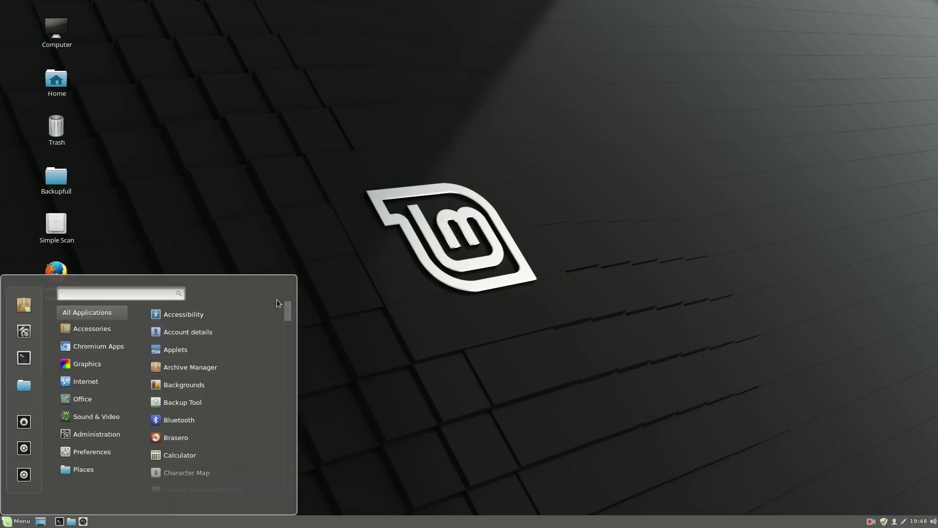
pyautogui.write('simple')
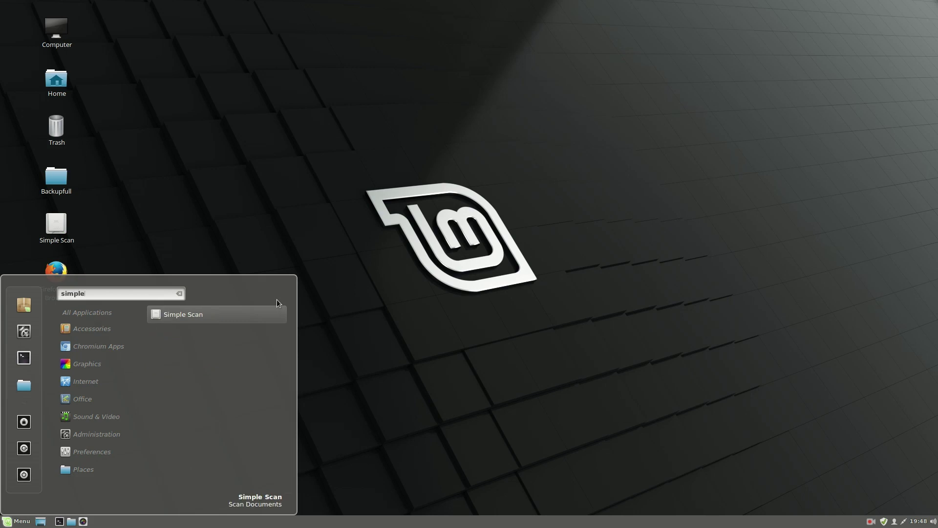
pyautogui.press('Return')
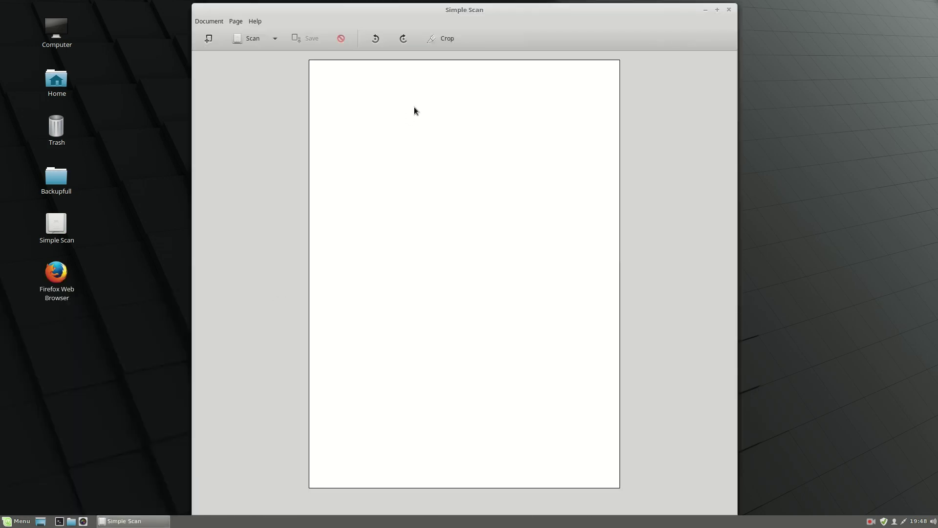
# - Review the Preferences, keeping text resolution at 150 dpi and photo at 300 dpi
pyautogui.click(211, 22)
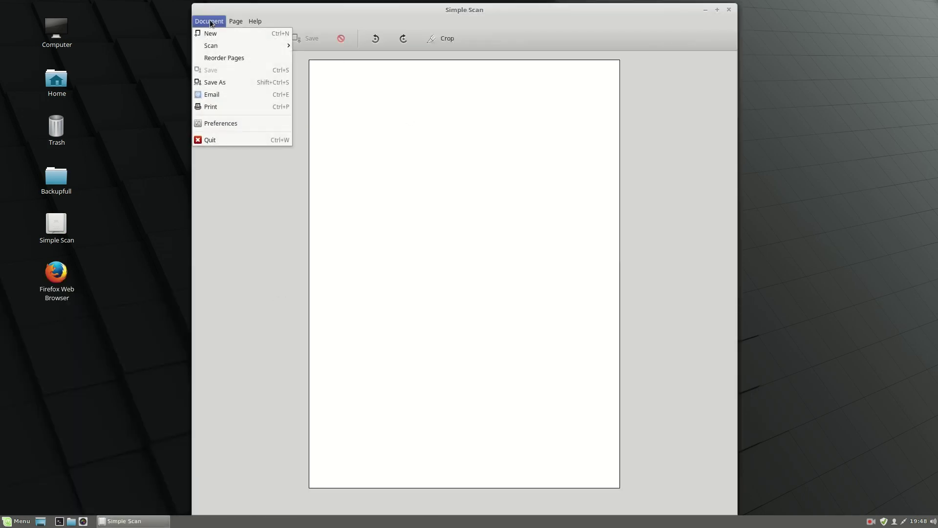
pyautogui.click(224, 124)
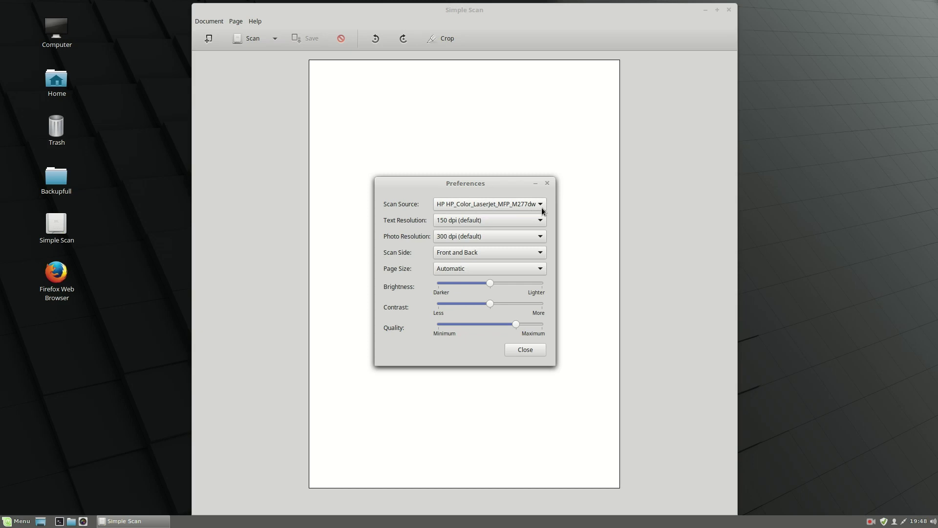
pyautogui.click(463, 220)
pyautogui.click(464, 219)
pyautogui.click(472, 238)
pyautogui.click(472, 238)
pyautogui.click(473, 236)
pyautogui.click(482, 233)
pyautogui.click(528, 350)
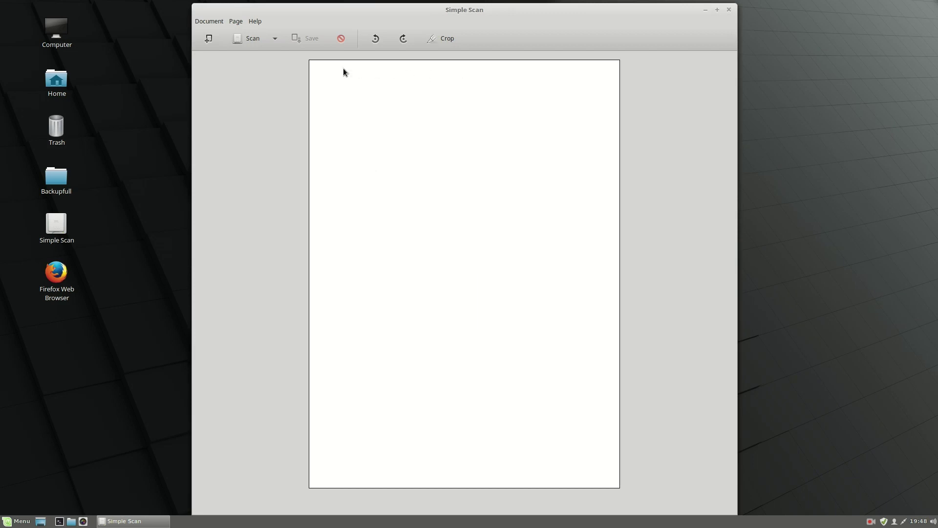
# - Scan the Pretty Woman VHS cover as the first page
pyautogui.click(249, 42)
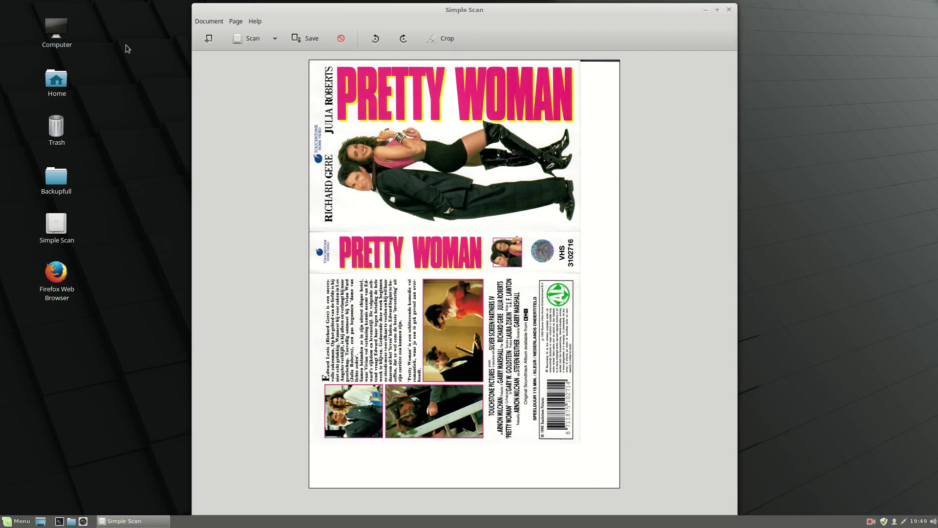
# - Save the scan as Scanned Document.pdf in the Desktop folder
pyautogui.click(202, 22)
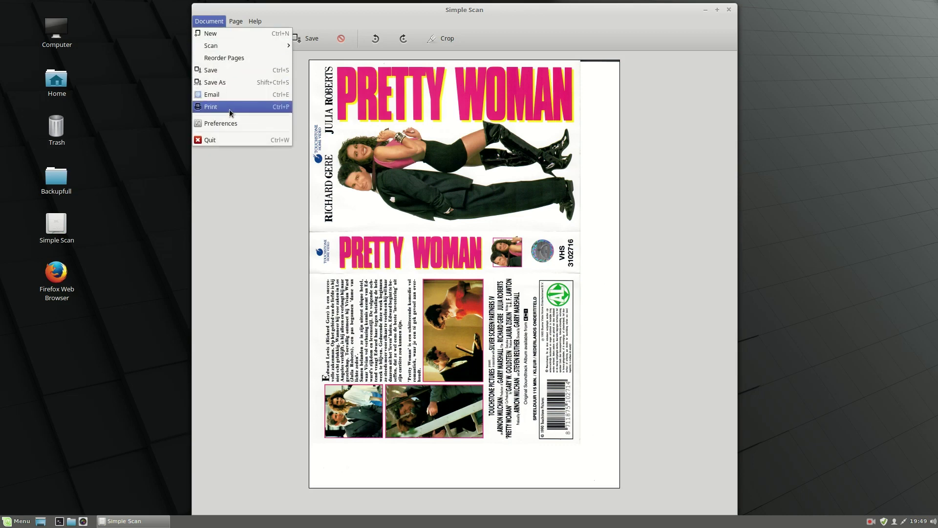
pyautogui.click(224, 82)
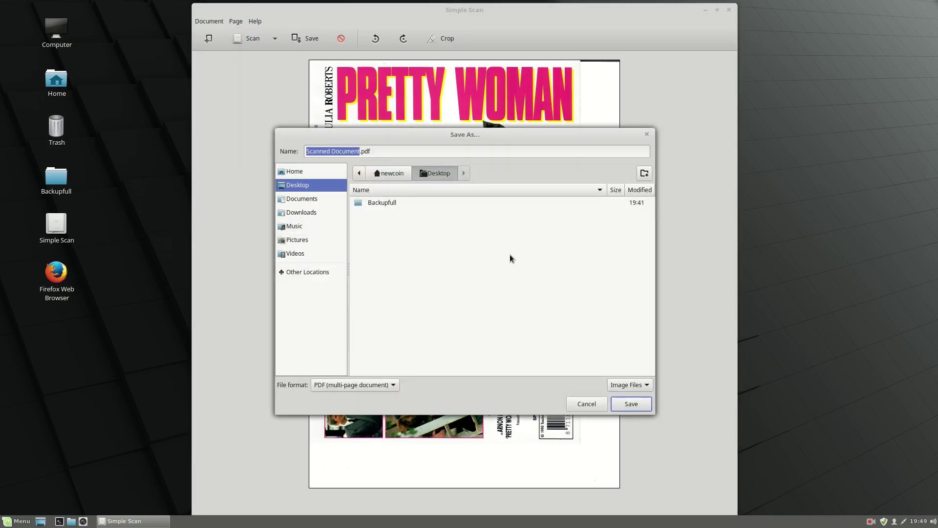
pyautogui.click(387, 150)
pyautogui.click(639, 407)
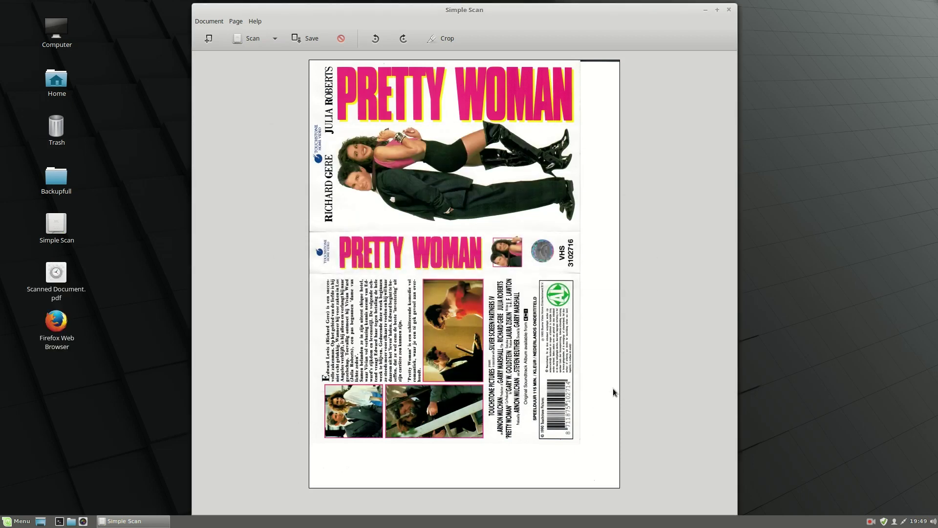
pyautogui.click(63, 281)
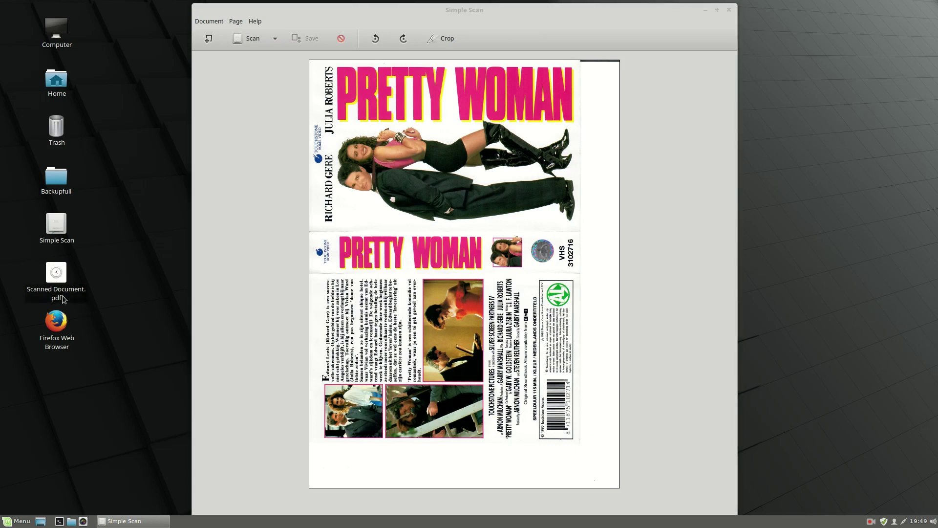
pyautogui.doubleClick(59, 279)
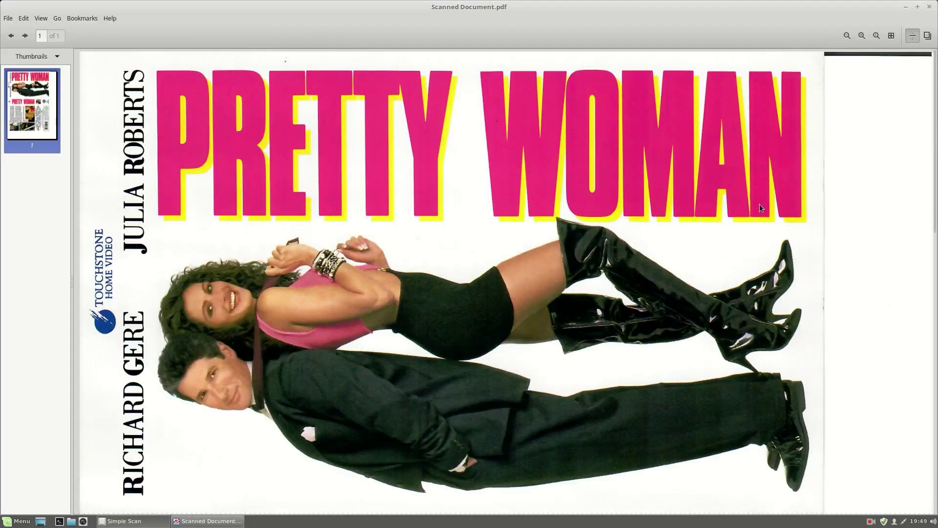
pyautogui.scroll(-3, 748, 277)
pyautogui.keyDown('ctrl'); pyautogui.scroll(-3, 748, 277); pyautogui.keyUp('ctrl')
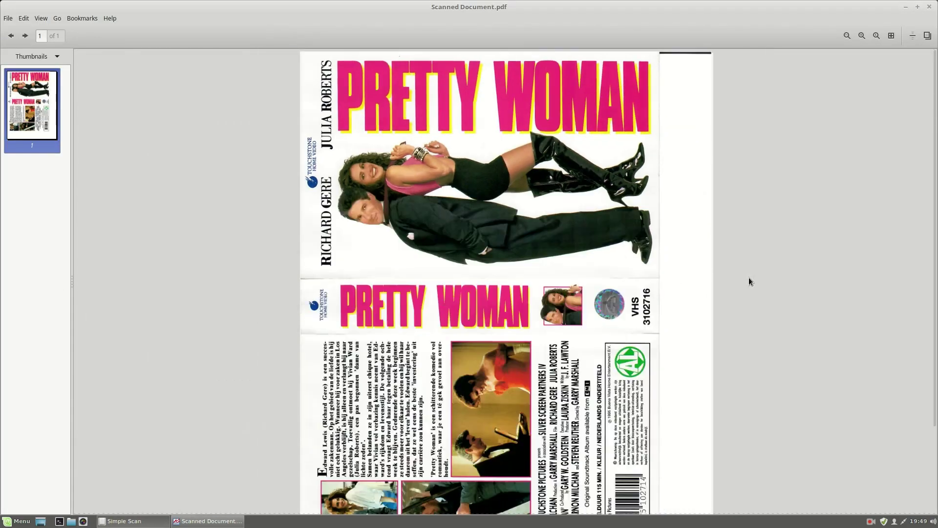
pyautogui.scroll(-3, 748, 277)
pyautogui.scroll(3, 750, 275)
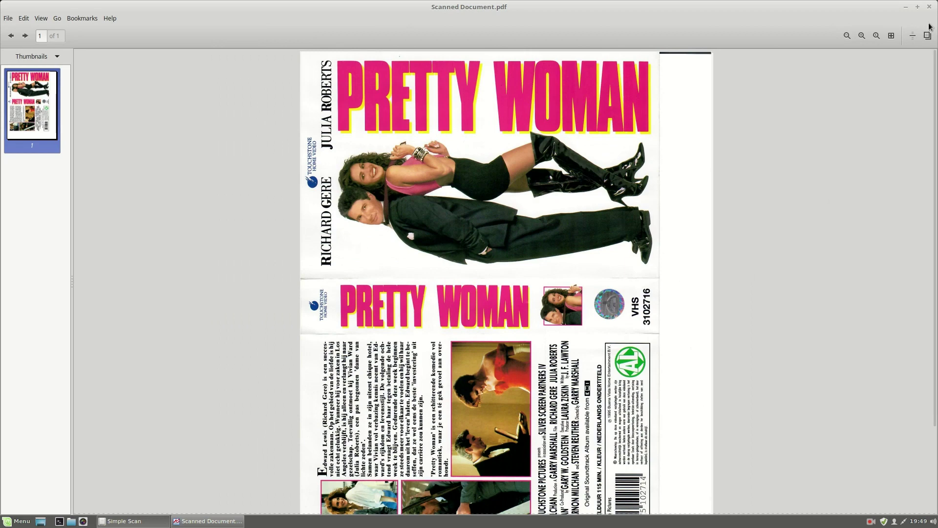
pyautogui.click(928, 6)
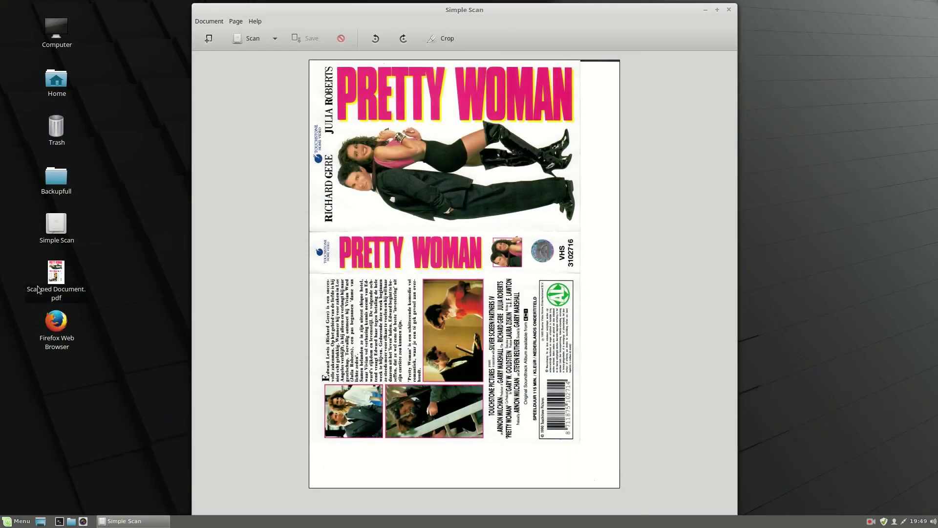
# - Save another copy as Scanned Document.jpg on the Desktop using JPEG (compressed) format
pyautogui.click(212, 22)
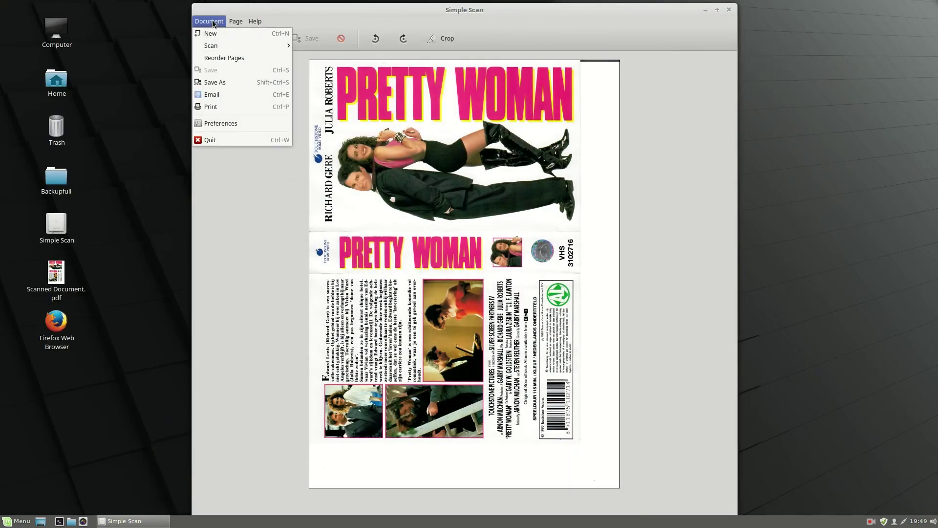
pyautogui.click(215, 82)
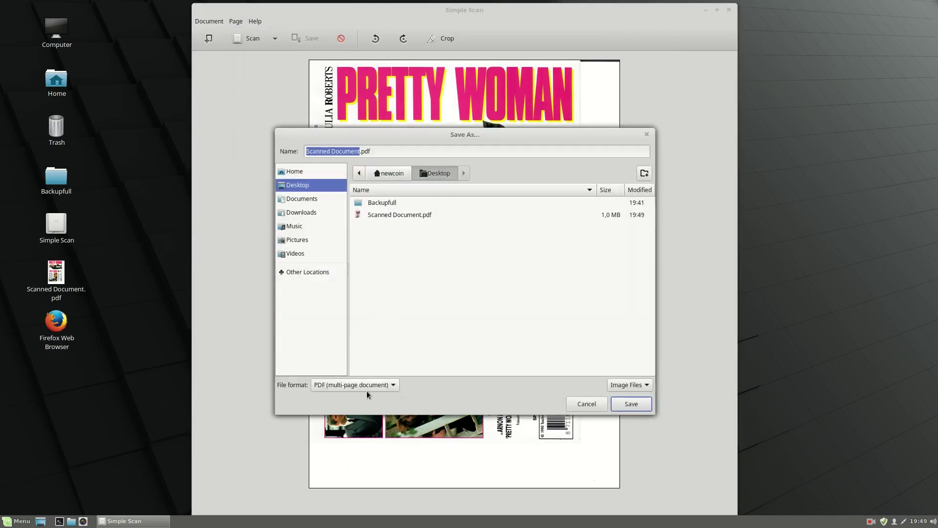
pyautogui.click(386, 383)
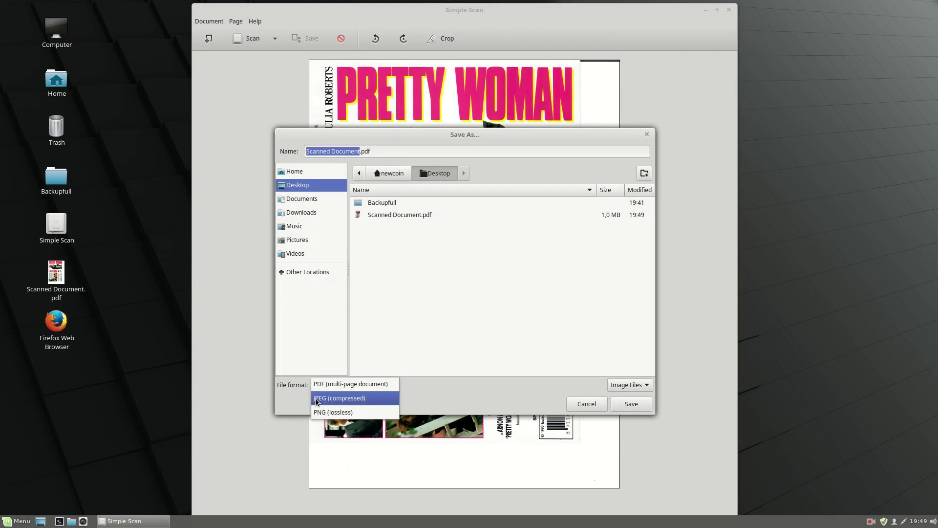
pyautogui.click(353, 398)
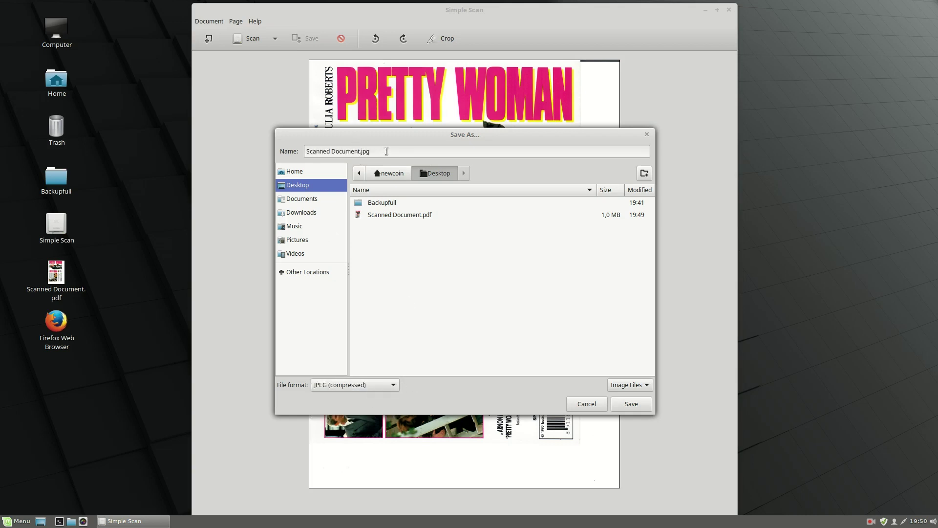
pyautogui.click(385, 152)
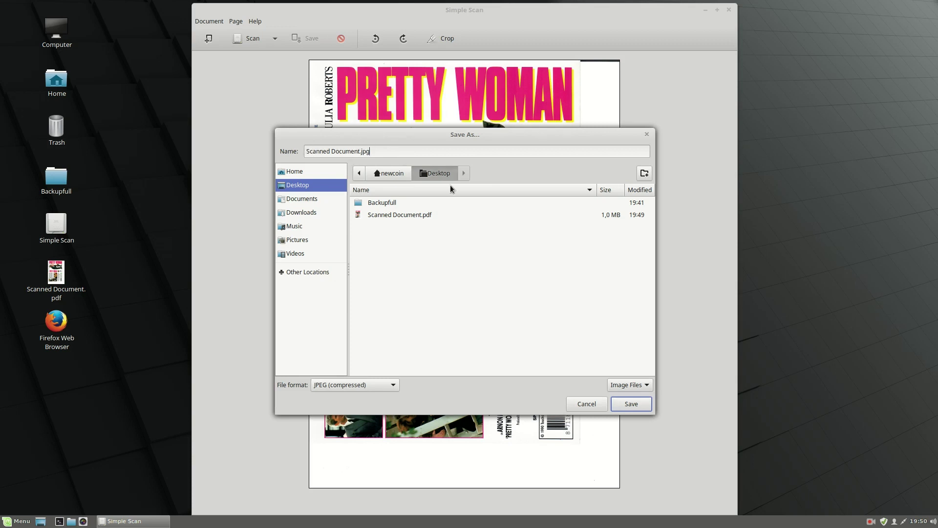
pyautogui.click(635, 404)
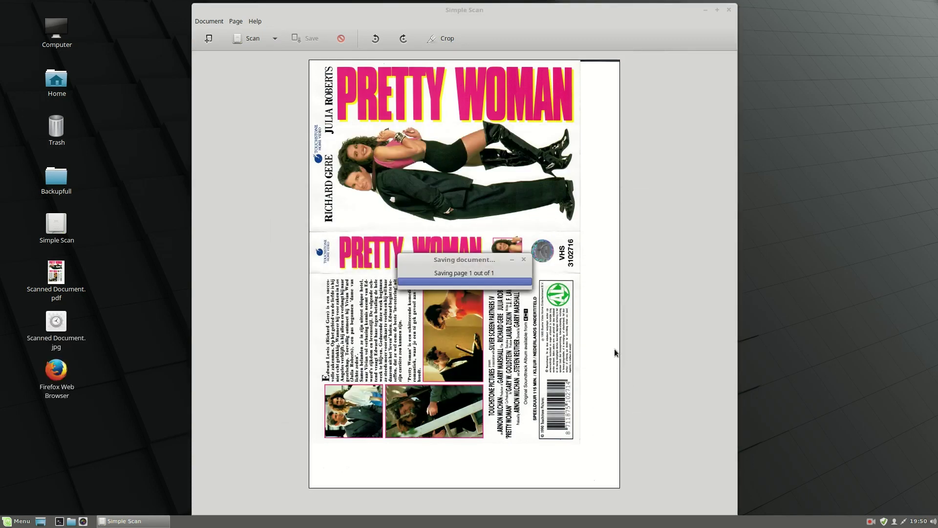
# - Open Scanned Document.jpg from the desktop in Xviewer and close Simple Scan
pyautogui.click(62, 344)
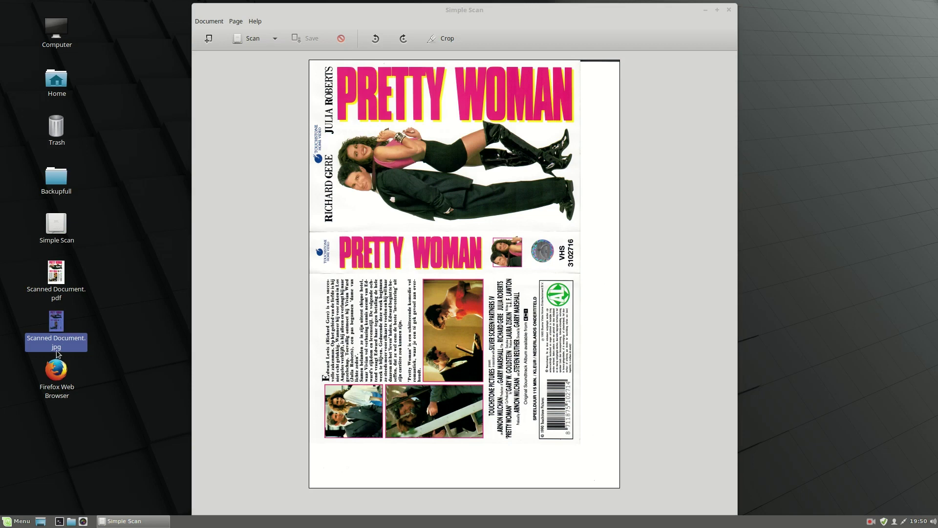
pyautogui.doubleClick(60, 329)
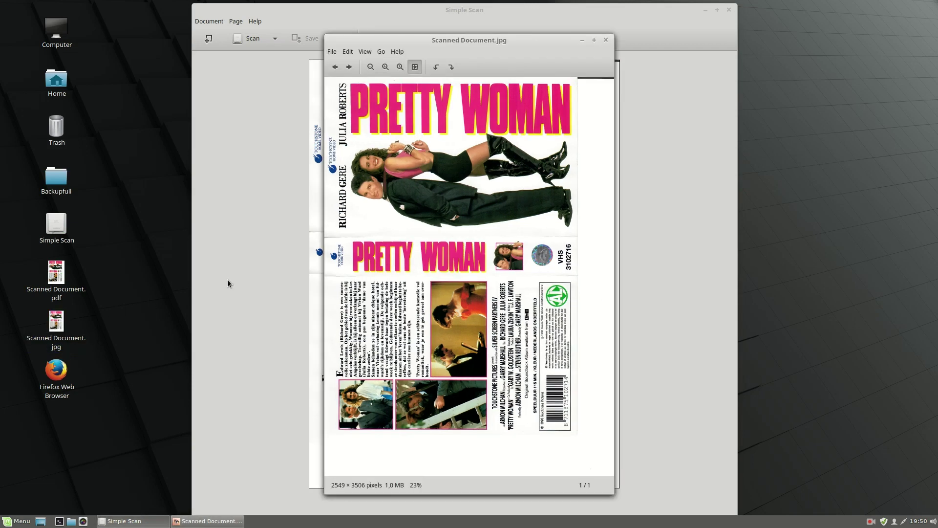
pyautogui.moveTo(508, 40); pyautogui.dragTo(666, 46)
pyautogui.click(728, 11)
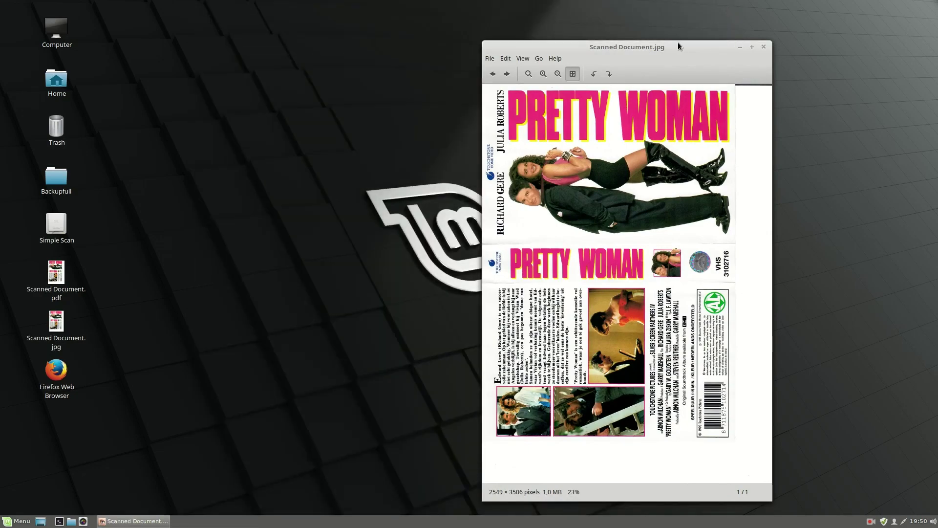
pyautogui.doubleClick(661, 45)
pyautogui.doubleClick(476, 4)
pyautogui.moveTo(681, 47); pyautogui.dragTo(502, 50)
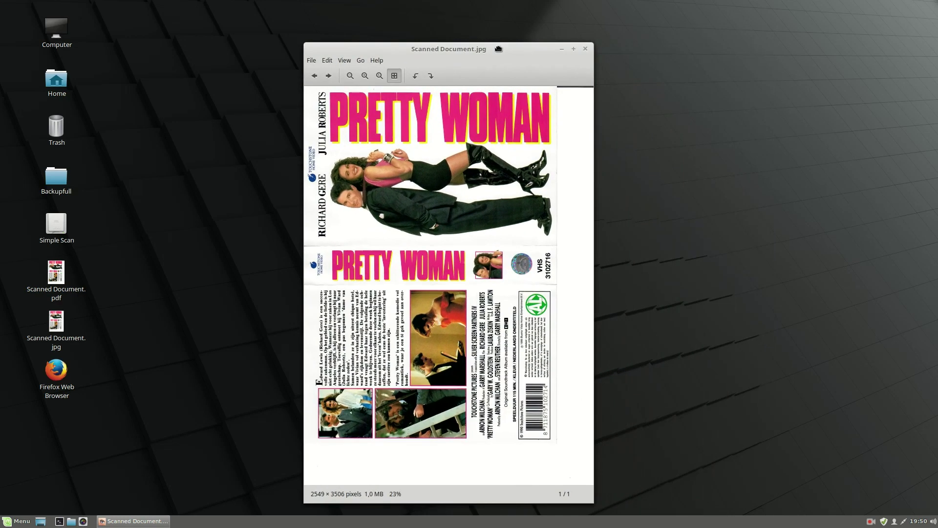
# - Rotate the cover 90° clockwise into landscape at 3506 × 2549 pixels
pyautogui.click(430, 76)
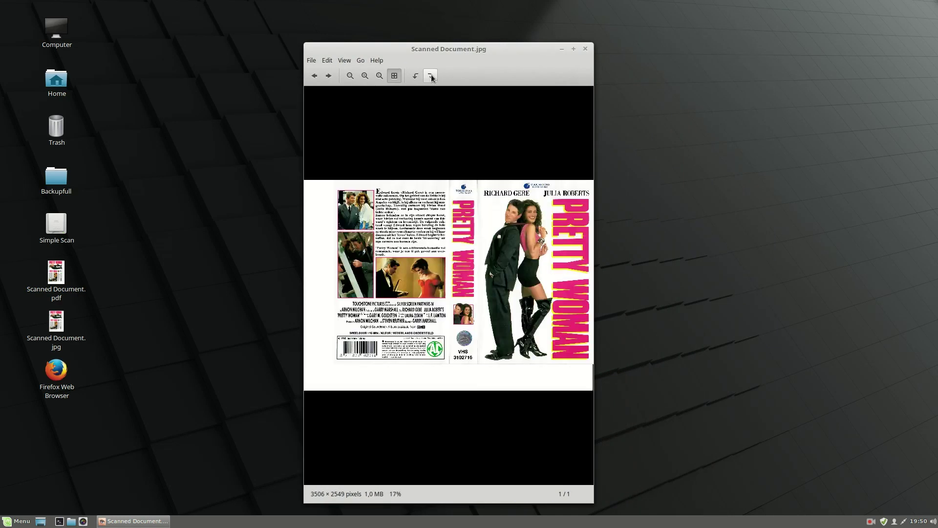
pyautogui.doubleClick(540, 46)
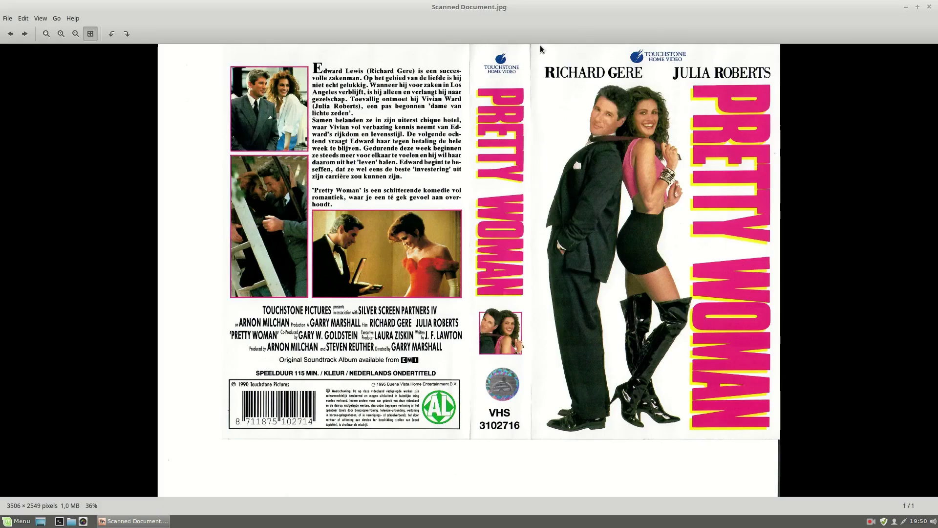
pyautogui.doubleClick(561, 9)
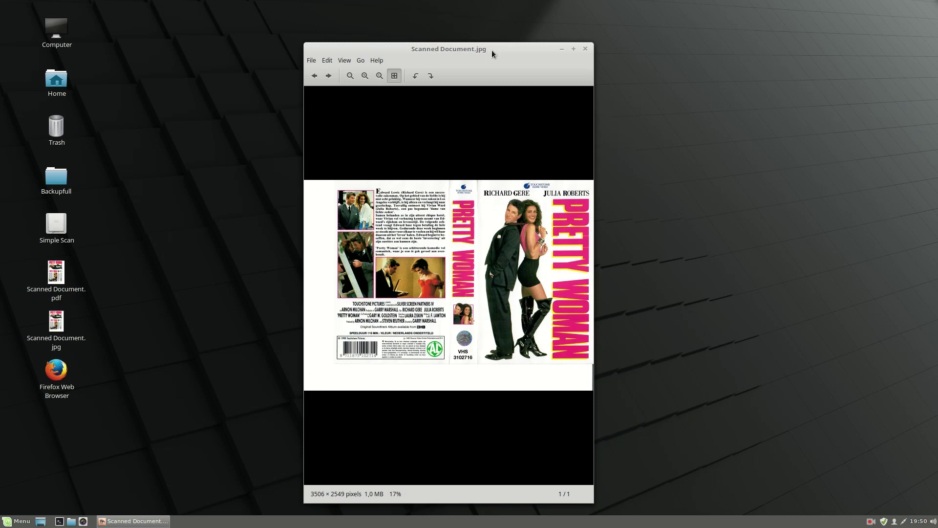